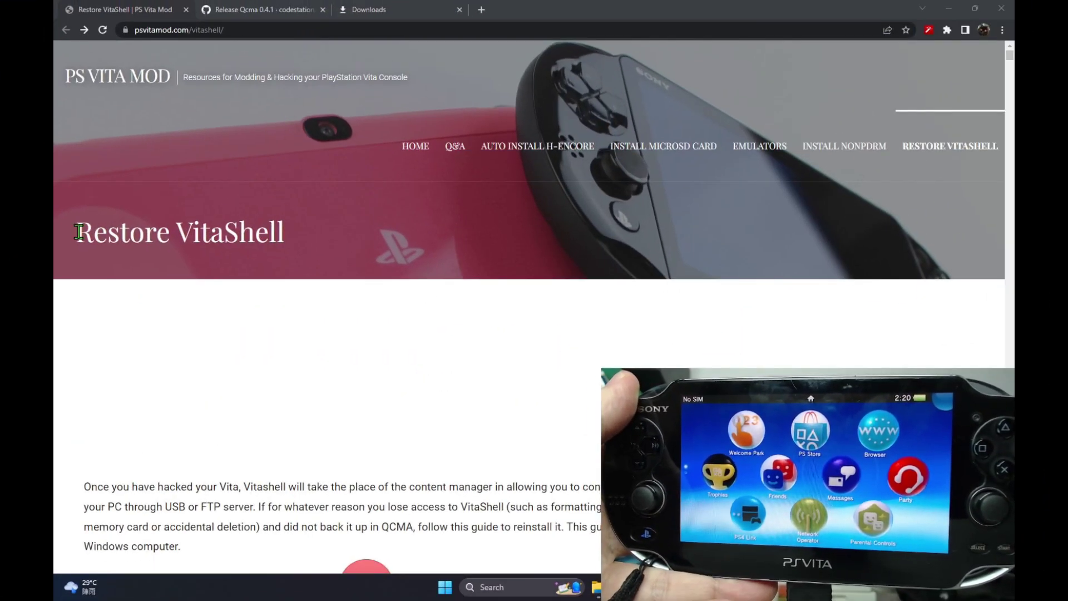
# Step: Close the leftover Qcma release tab and return to the VitaShell guide
pyautogui.scroll(-7, 358, 348)
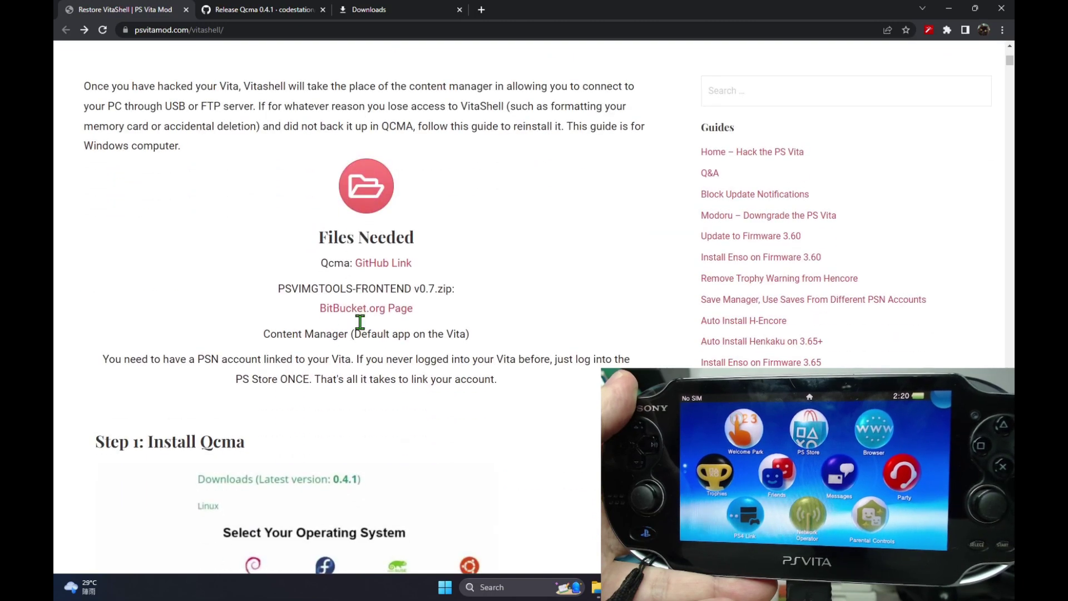
pyautogui.click(325, 10)
pyautogui.click(324, 10)
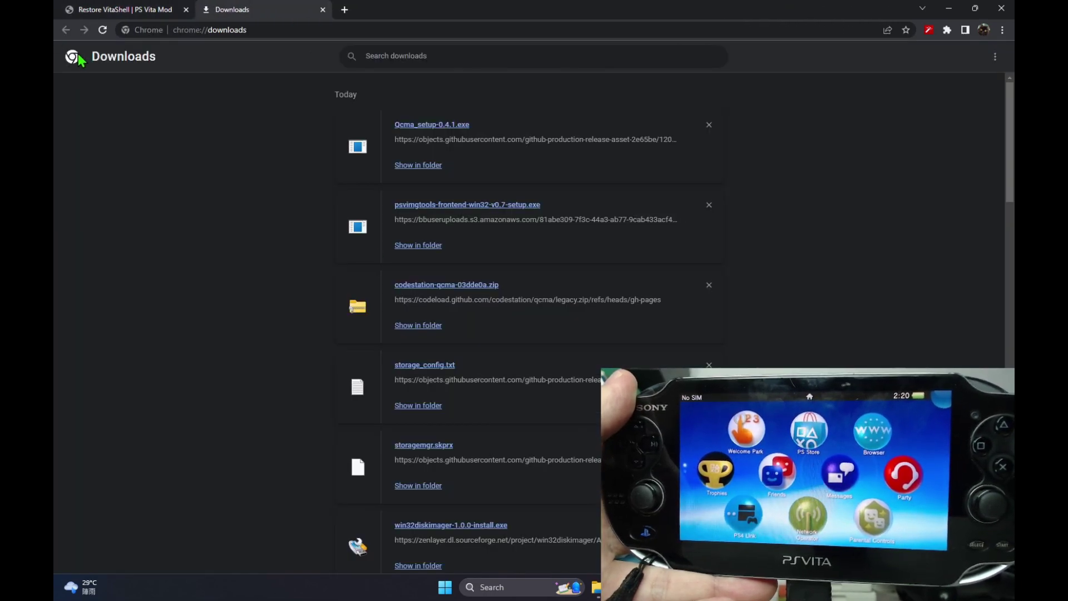
pyautogui.click(111, 12)
# Step: Follow the Qcma GitHub link from Files Needed through to the 0.4.1 release page
pyautogui.click(404, 264)
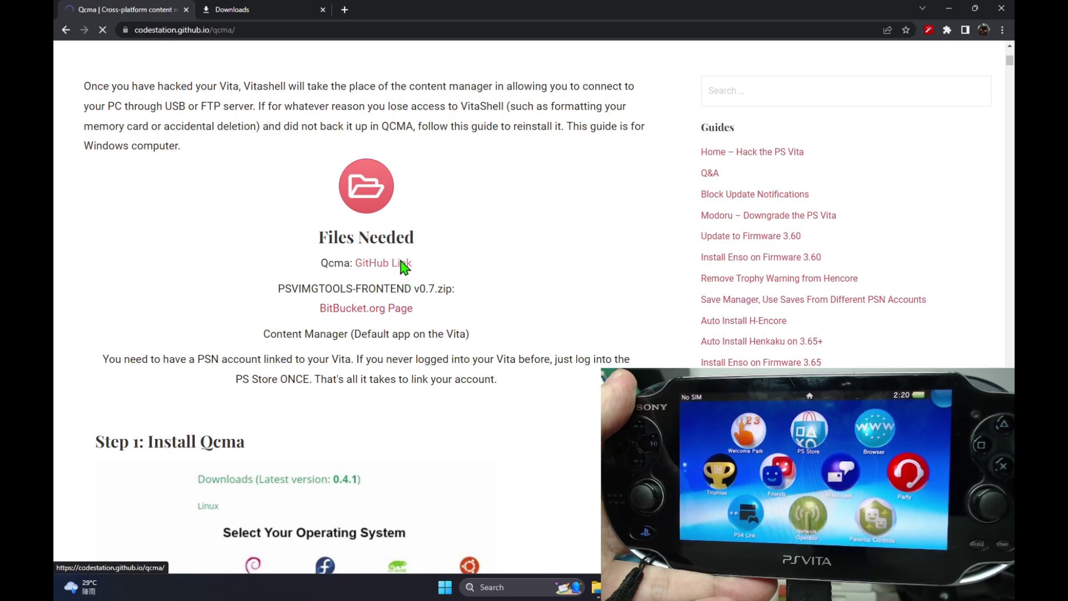
pyautogui.scroll(-3, 401, 370)
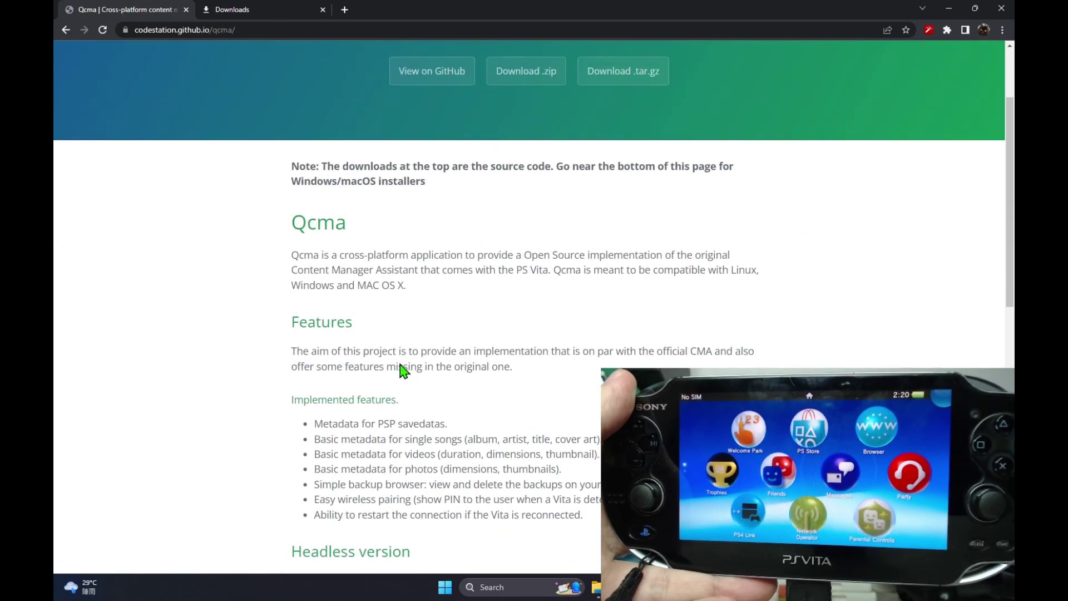
pyautogui.scroll(2, 405, 369)
pyautogui.click(447, 148)
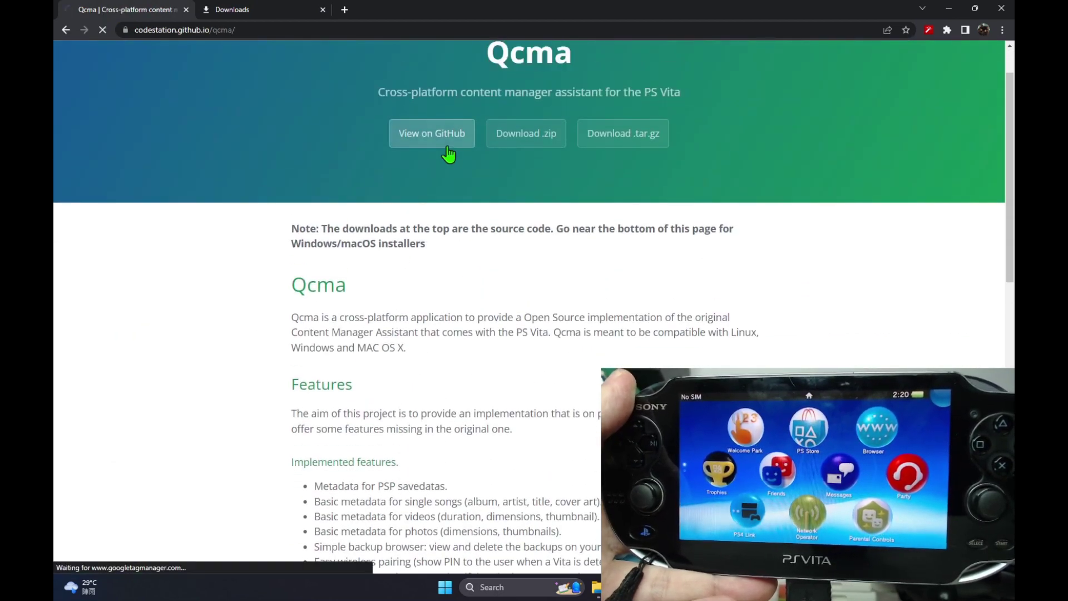
pyautogui.scroll(-1, 307, 340)
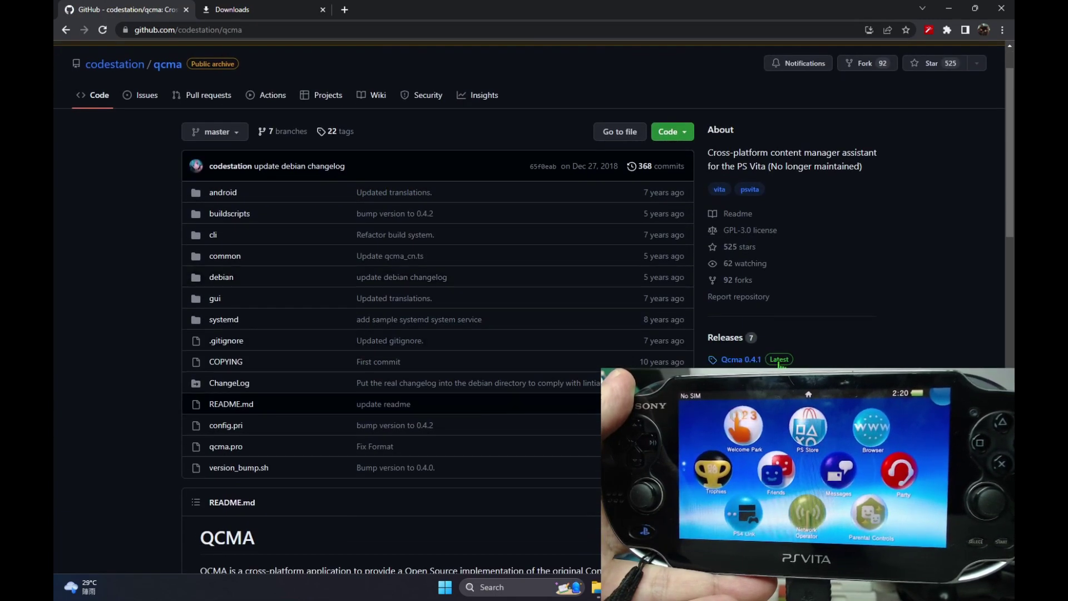
pyautogui.click(779, 361)
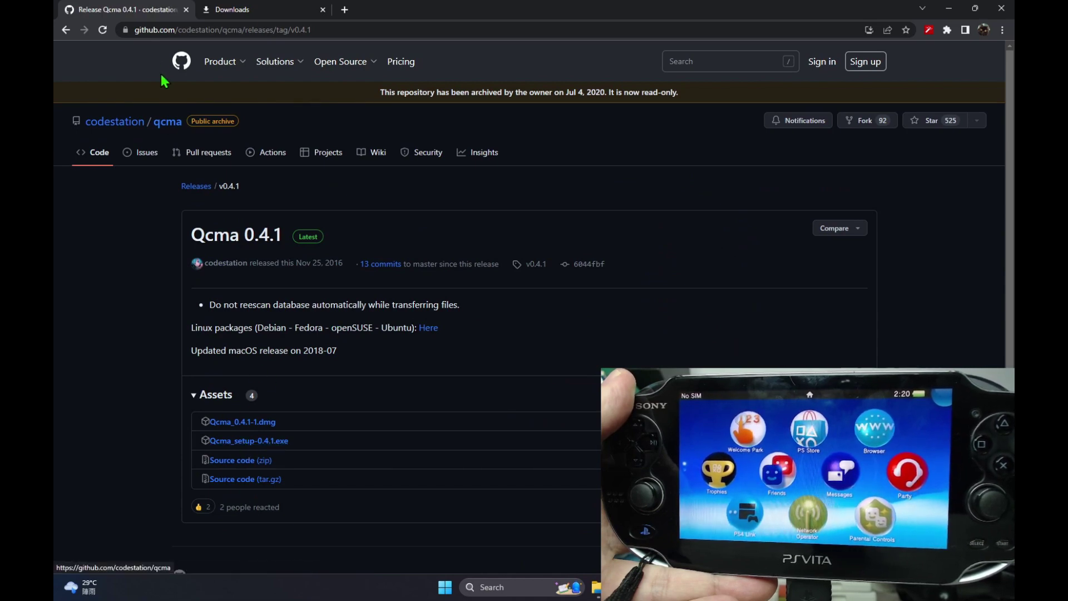
# Step: Navigate back through the Qcma repository and project site to the VitaShell guide
pyautogui.click(66, 30)
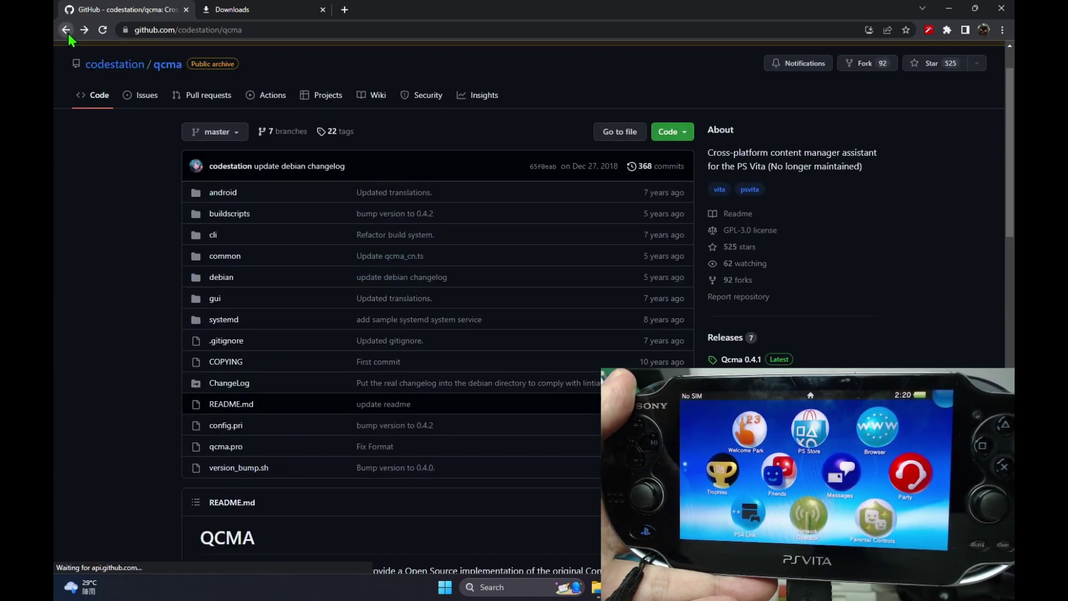
pyautogui.click(66, 31)
pyautogui.scroll(-6, 452, 298)
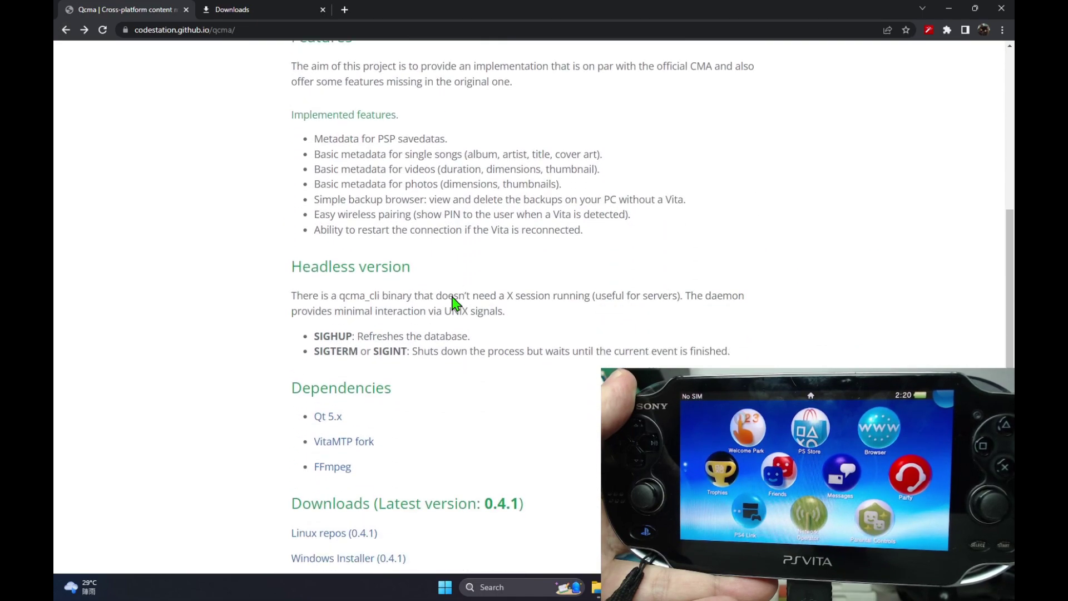
pyautogui.scroll(7, 451, 297)
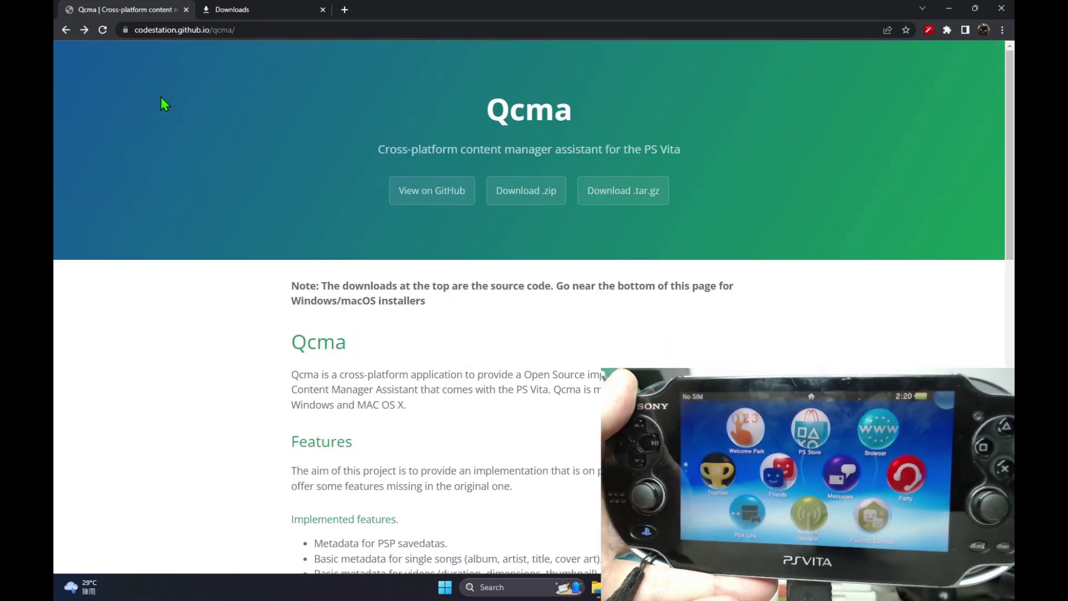
pyautogui.click(65, 31)
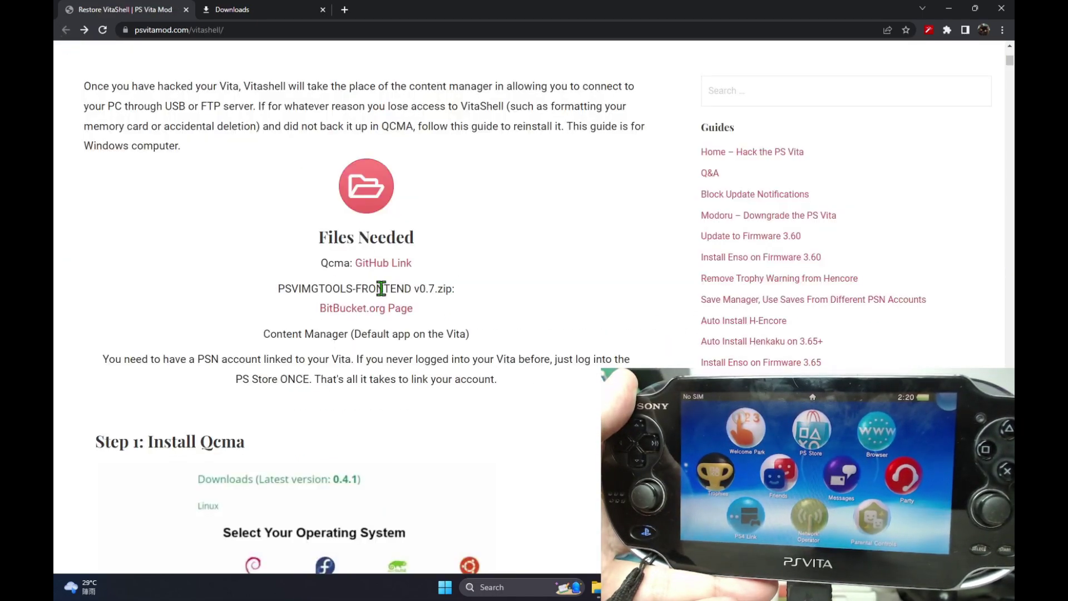
# Step: Check the psvimgtools-frontend downloads on the Bitbucket page and return to the guide
pyautogui.click(371, 314)
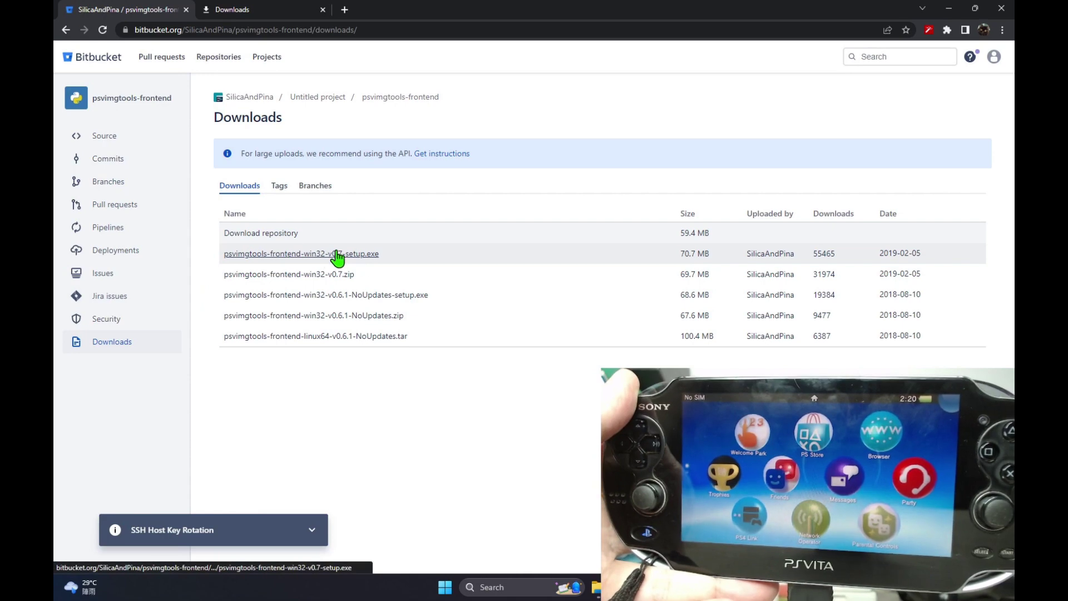
pyautogui.click(66, 30)
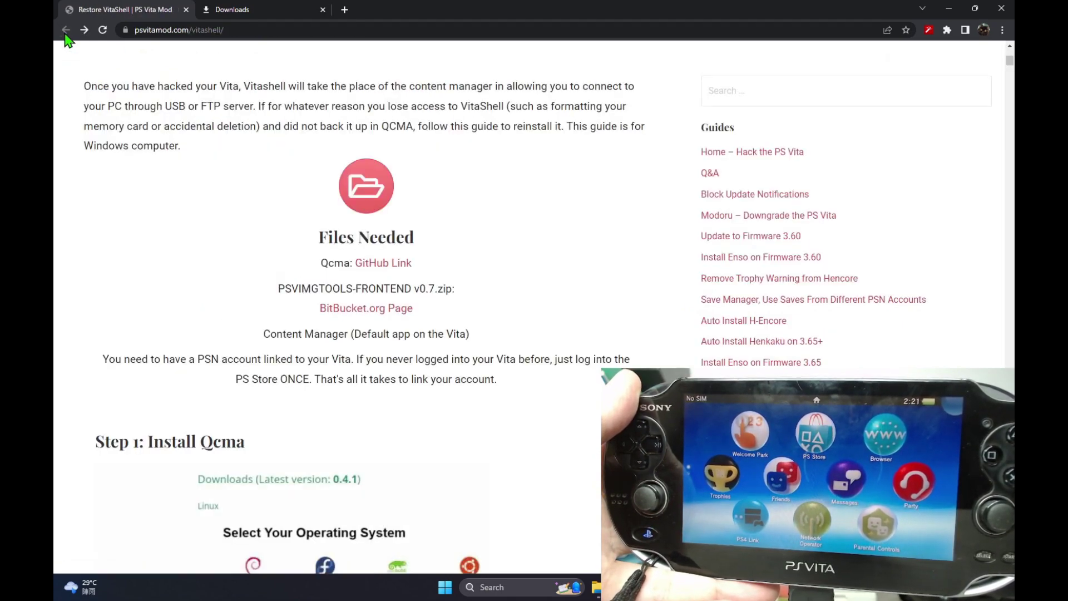
pyautogui.scroll(-4, 109, 71)
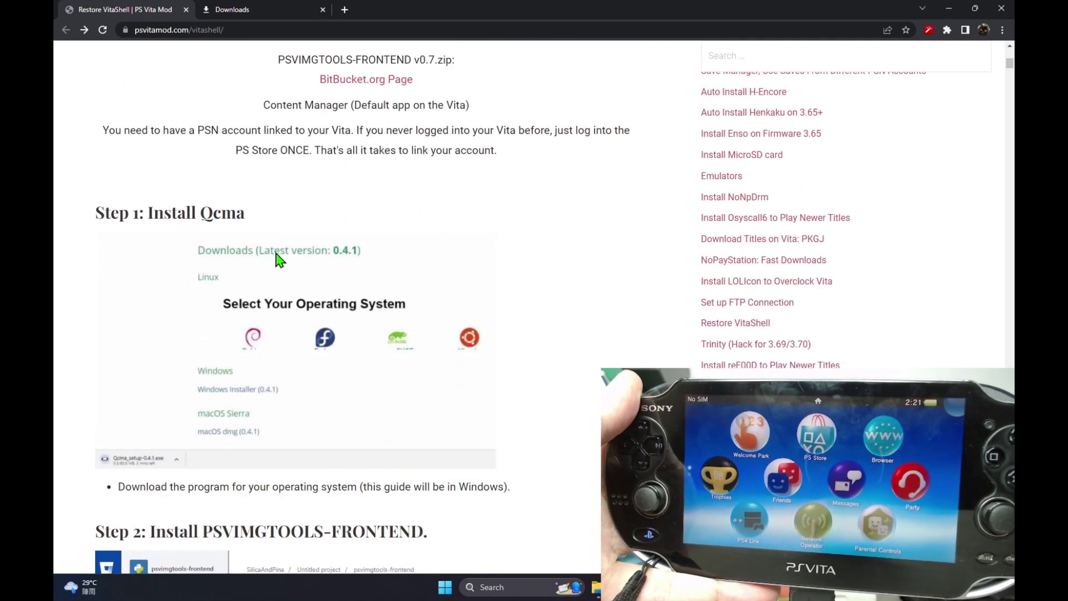
# Step: Read on through the guide down to Step 3, Run Qcma
pyautogui.scroll(-3, 283, 267)
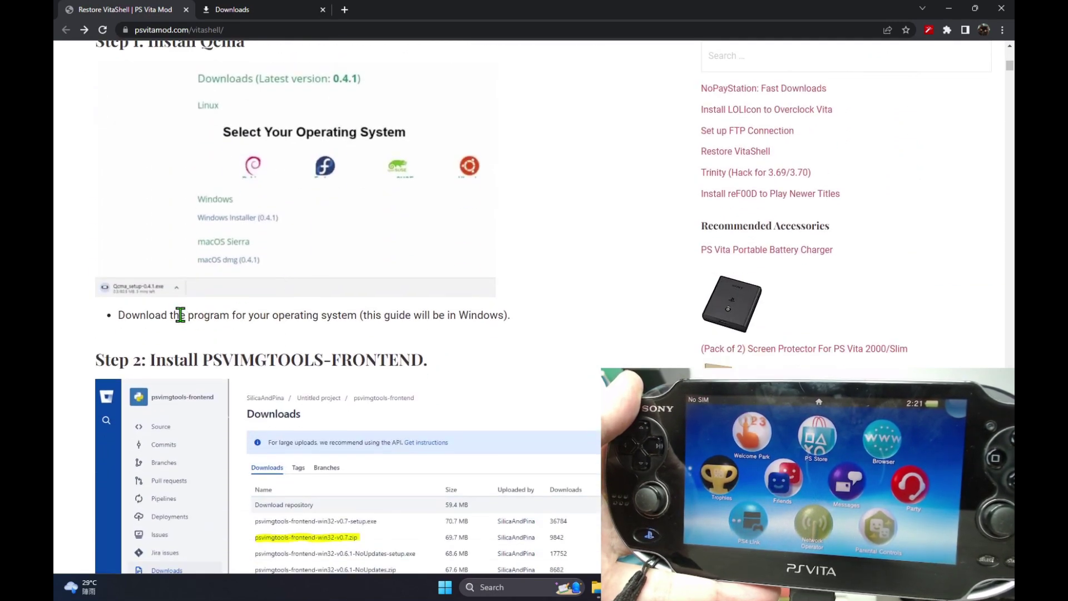
pyautogui.moveTo(180, 315); pyautogui.dragTo(420, 312)
pyautogui.click(432, 313)
pyautogui.scroll(-2, 336, 267)
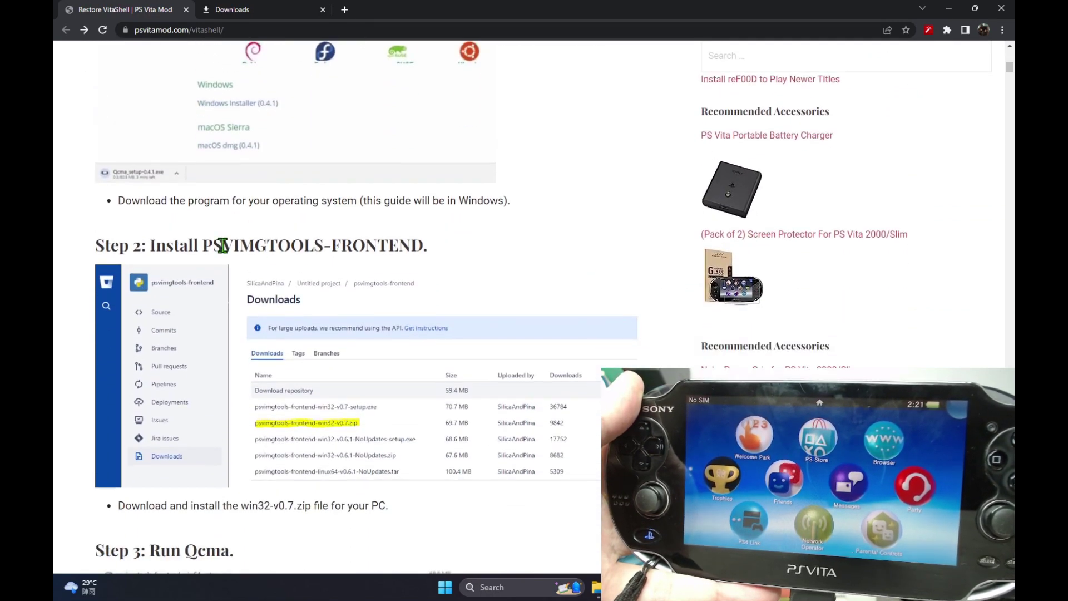
pyautogui.scroll(-5, 353, 263)
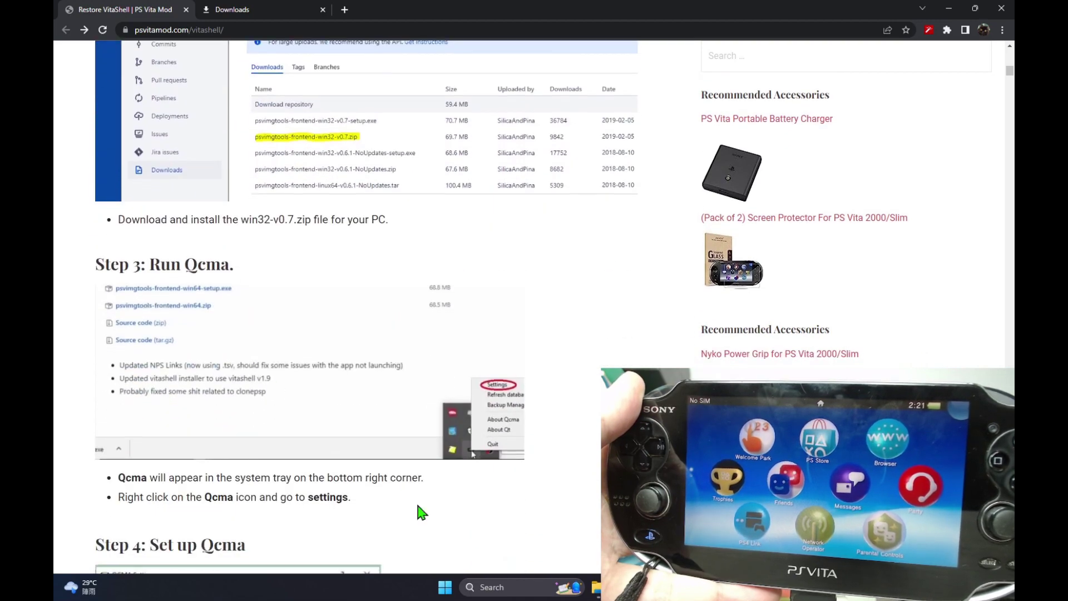
pyautogui.click(469, 587)
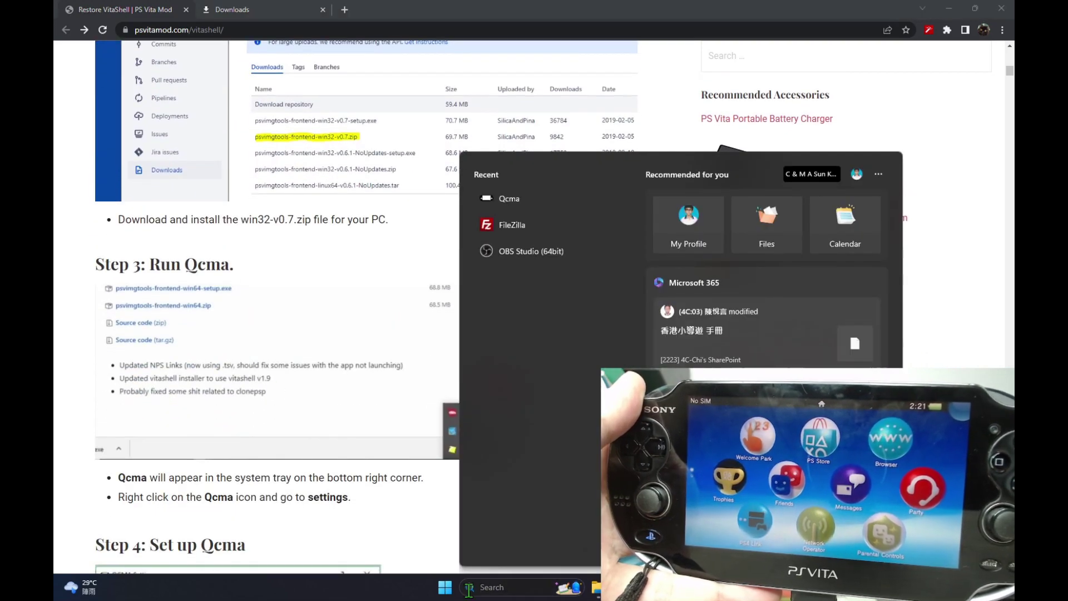
# Step: Launch Qcma and keep FW 3.60 (HENkaku) as the update firmware in its advanced settings
pyautogui.write('qcma')
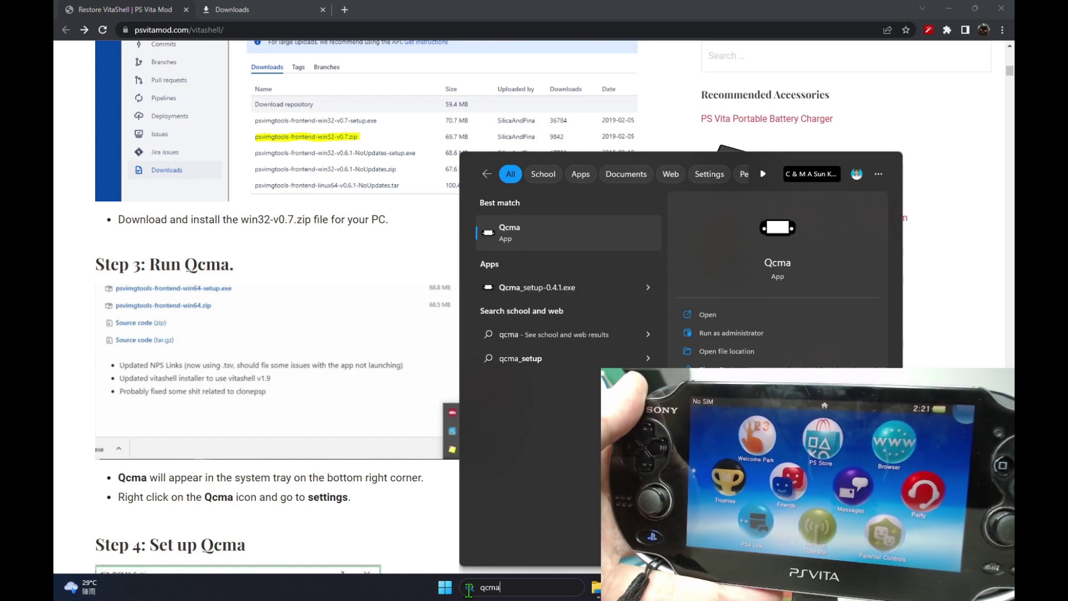
pyautogui.press('Return')
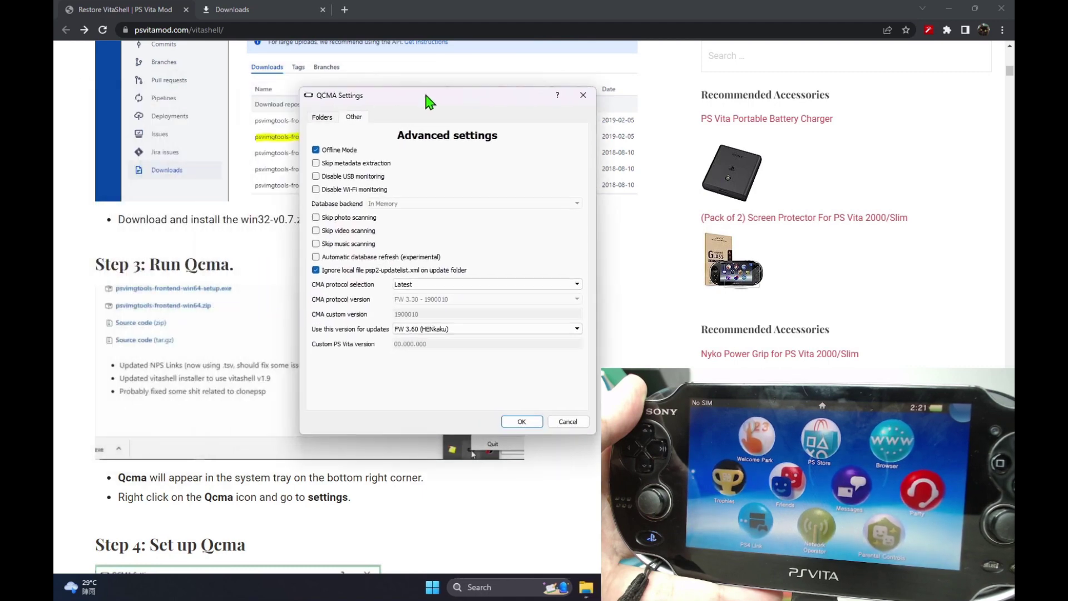
pyautogui.moveTo(423, 89); pyautogui.dragTo(535, 109)
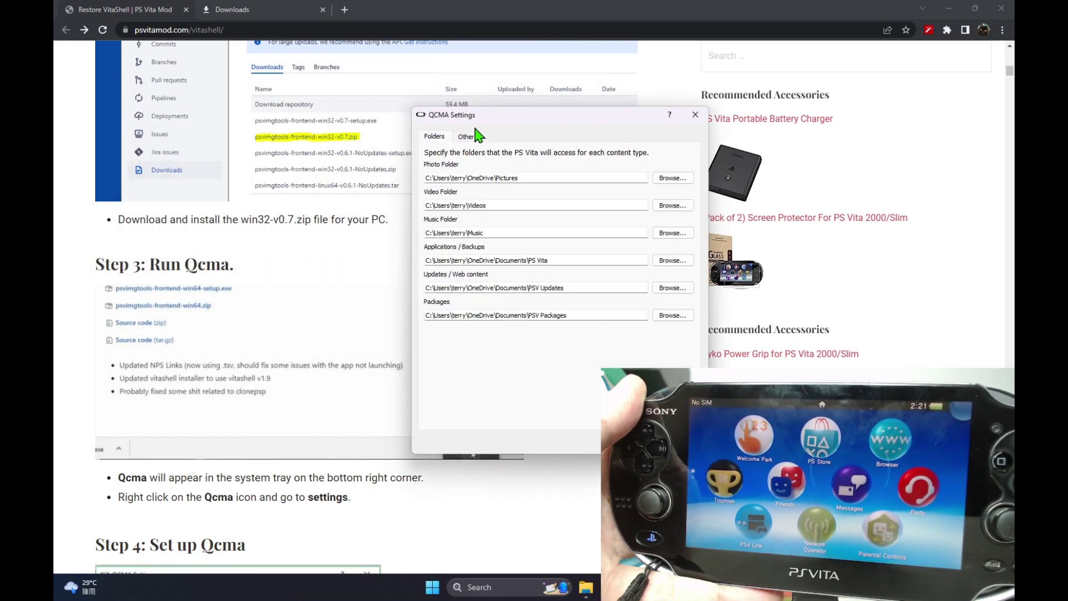
pyautogui.click(470, 140)
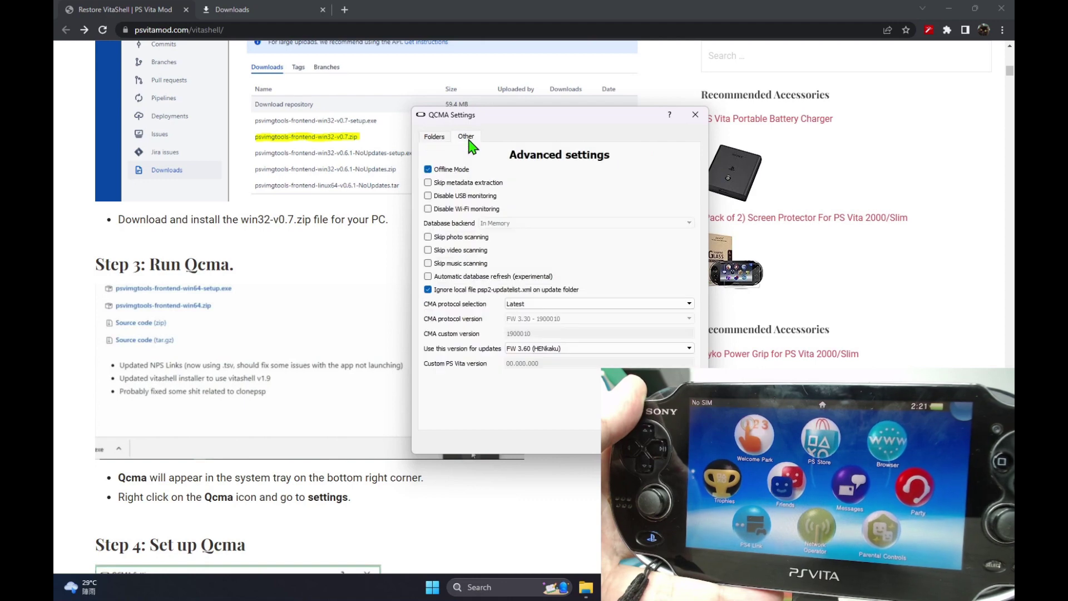
pyautogui.click(688, 348)
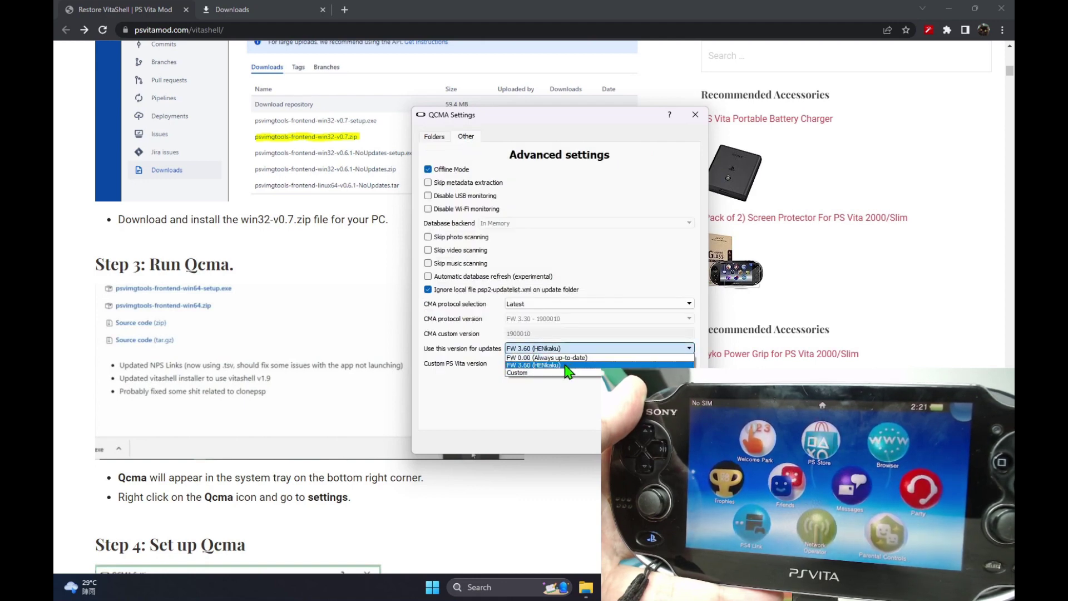
pyautogui.click(567, 365)
pyautogui.press('Escape')
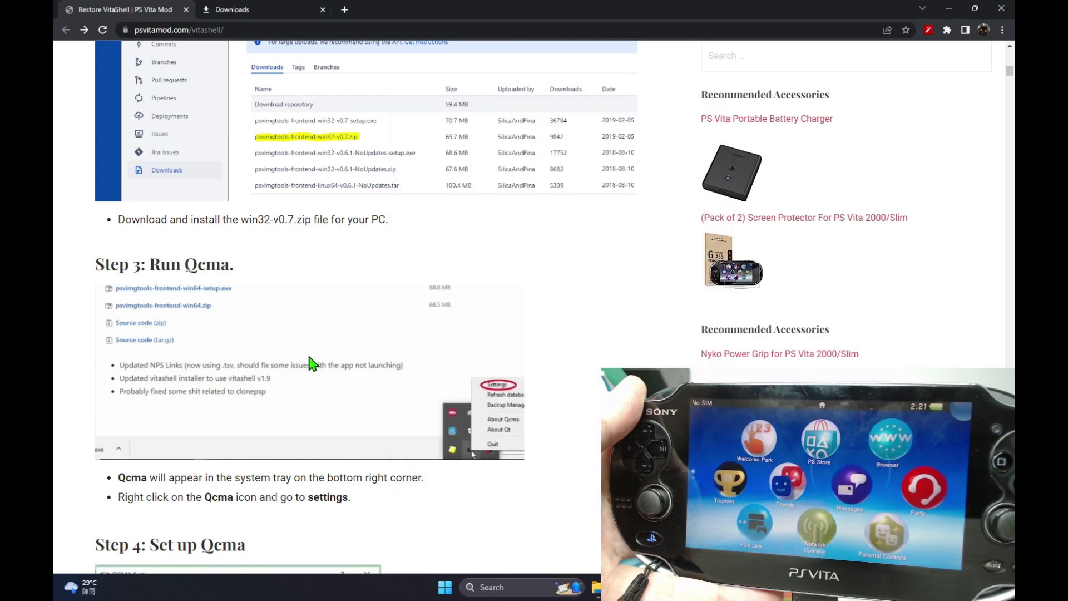
# Step: Scroll the guide past Step 4 to the Step 5 Content Manager section
pyautogui.scroll(-4, 337, 359)
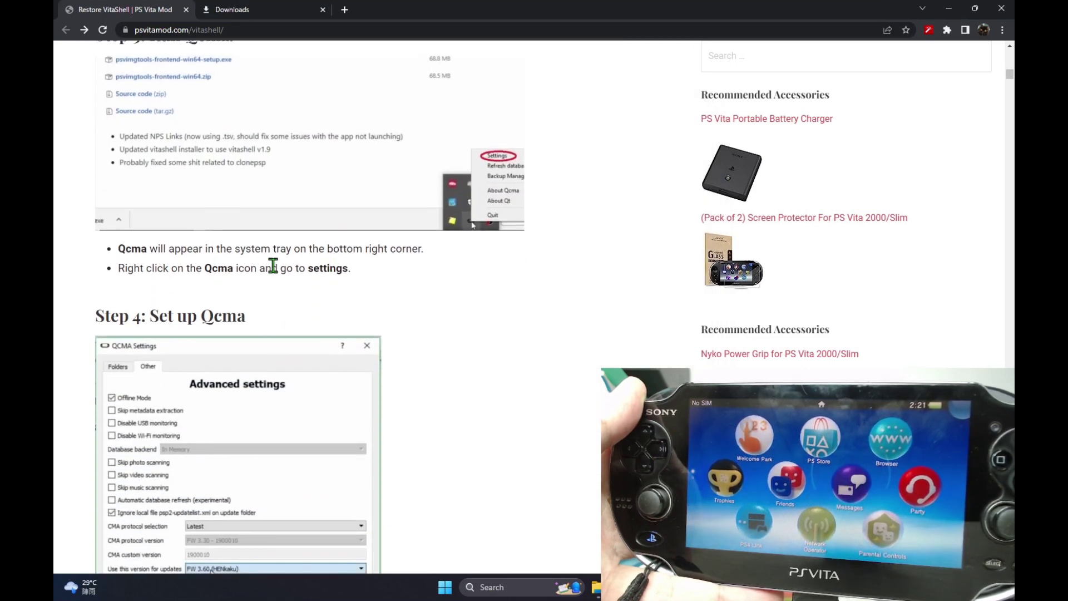
pyautogui.scroll(-6, 289, 276)
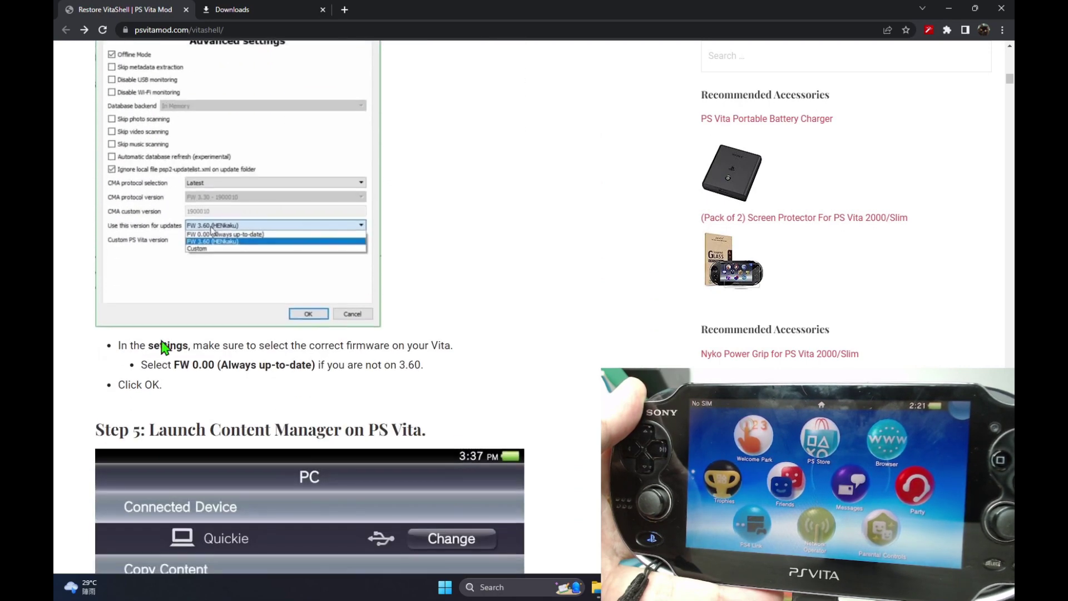
pyautogui.scroll(-4, 279, 365)
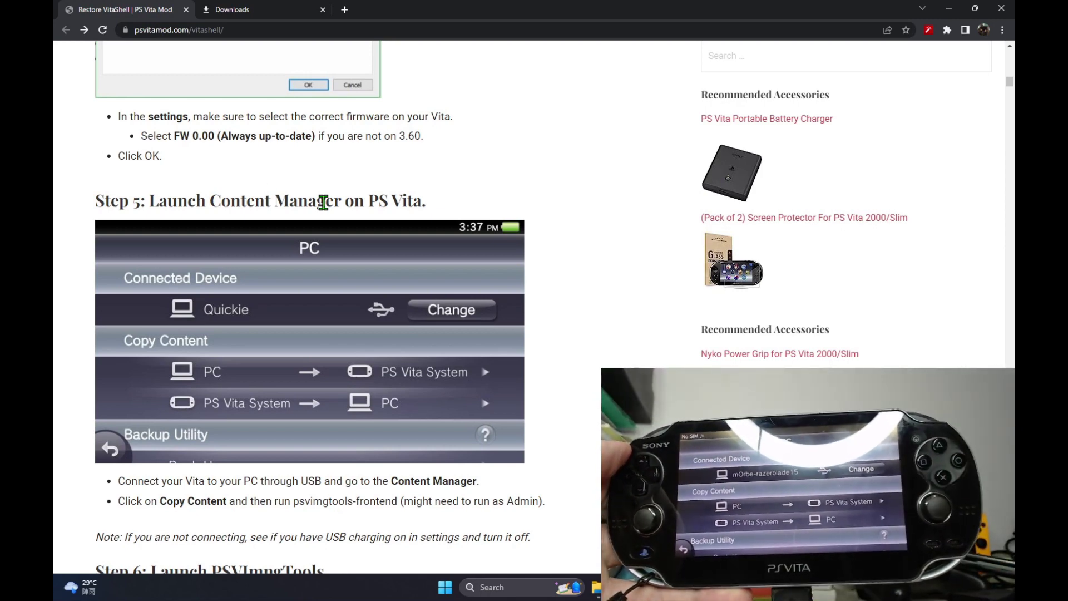
# Step: Search Windows for 'psvim' and launch psvimgtools-frontend from the results
pyautogui.scroll(1, 222, 212)
pyautogui.scroll(-4, 223, 206)
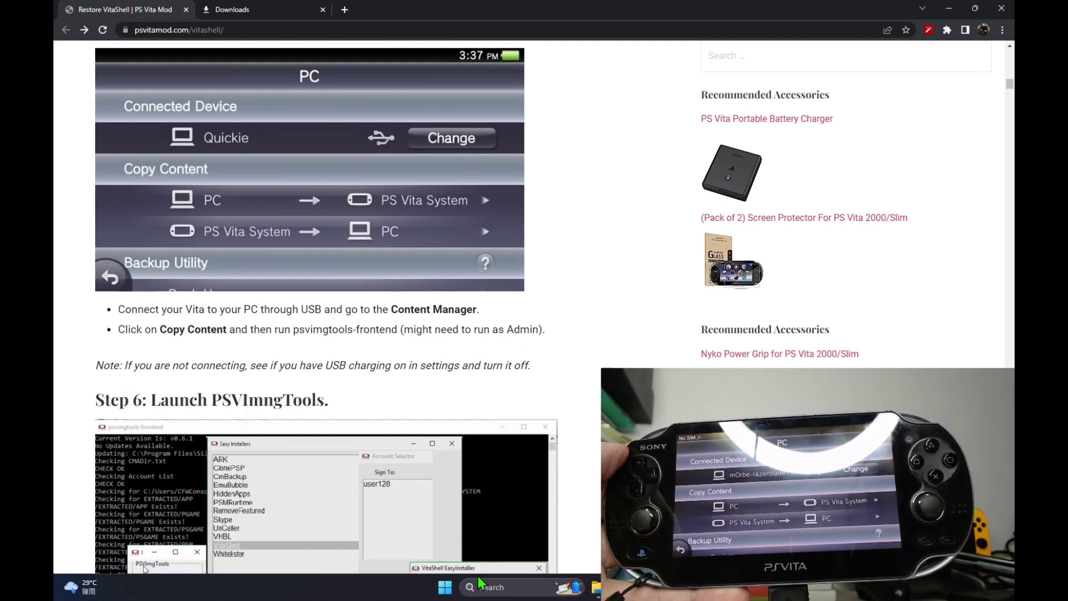
pyautogui.scroll(-4, 247, 402)
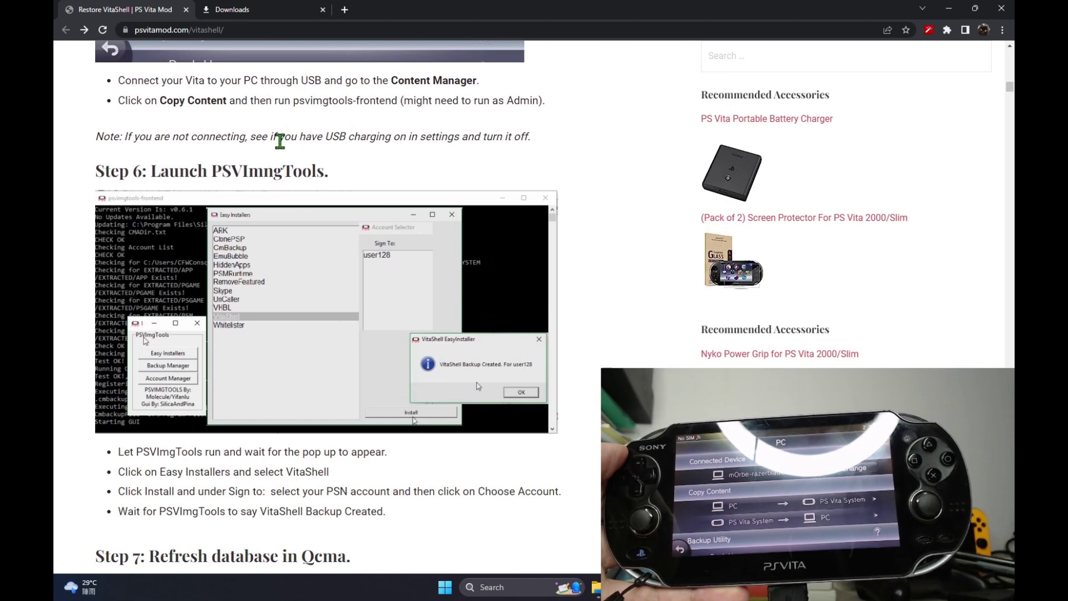
pyautogui.click(523, 589)
pyautogui.write('p')
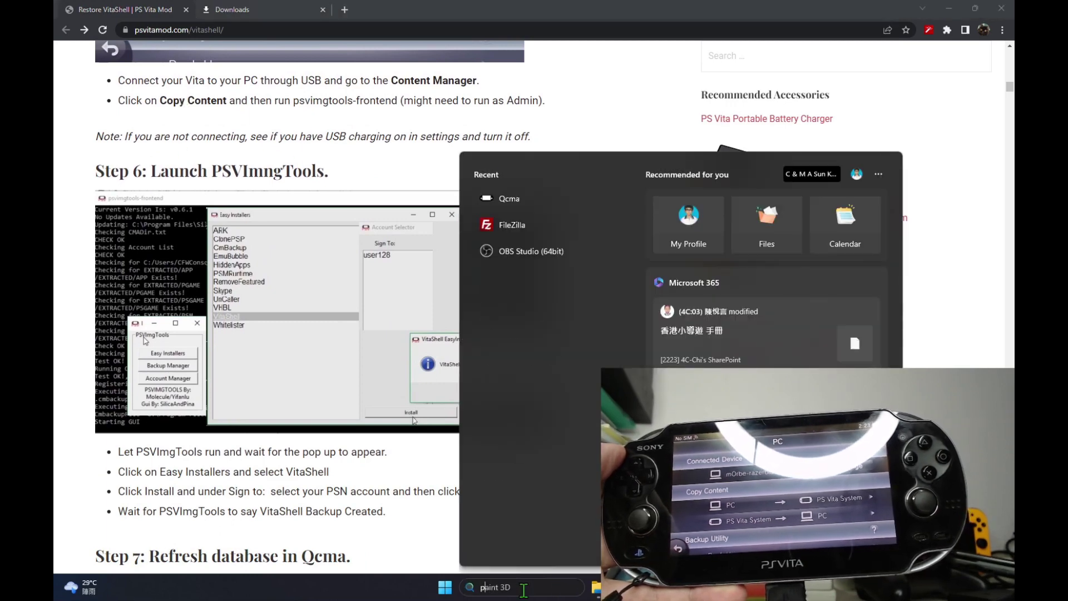
pyautogui.write('sv')
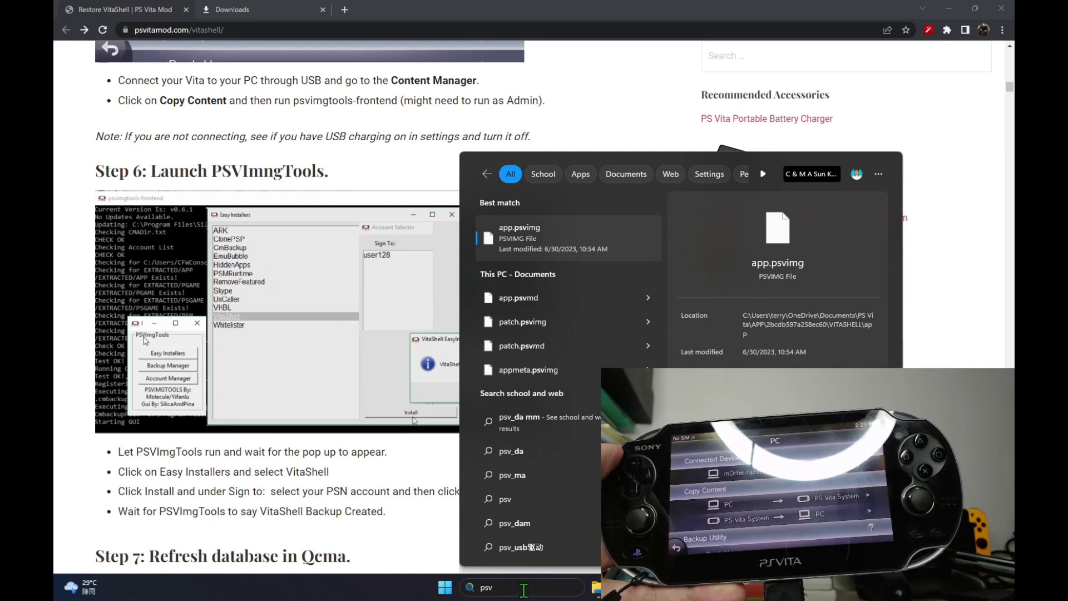
pyautogui.write('imgtools-frontend')
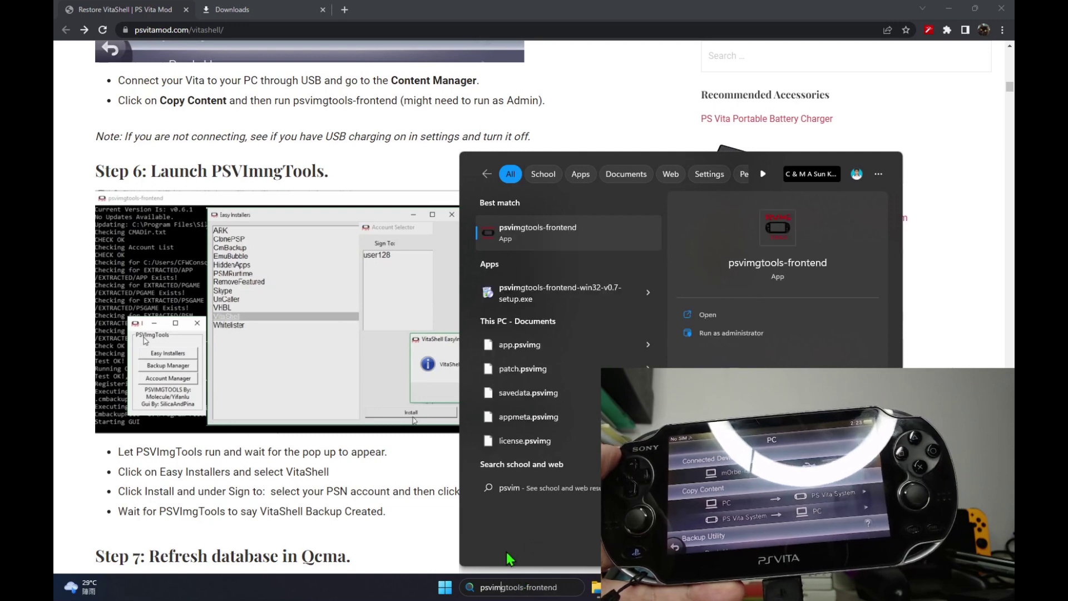
pyautogui.click(565, 238)
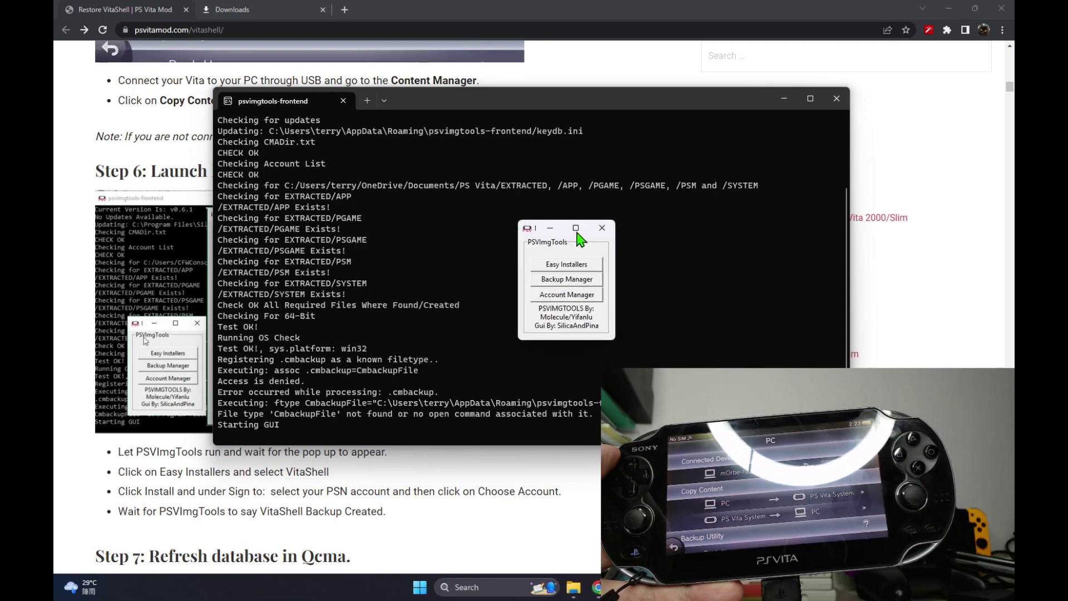
# Step: Run the VitaShell easy installer for the chosen PSN account and acknowledge the backup-created message
pyautogui.click(608, 263)
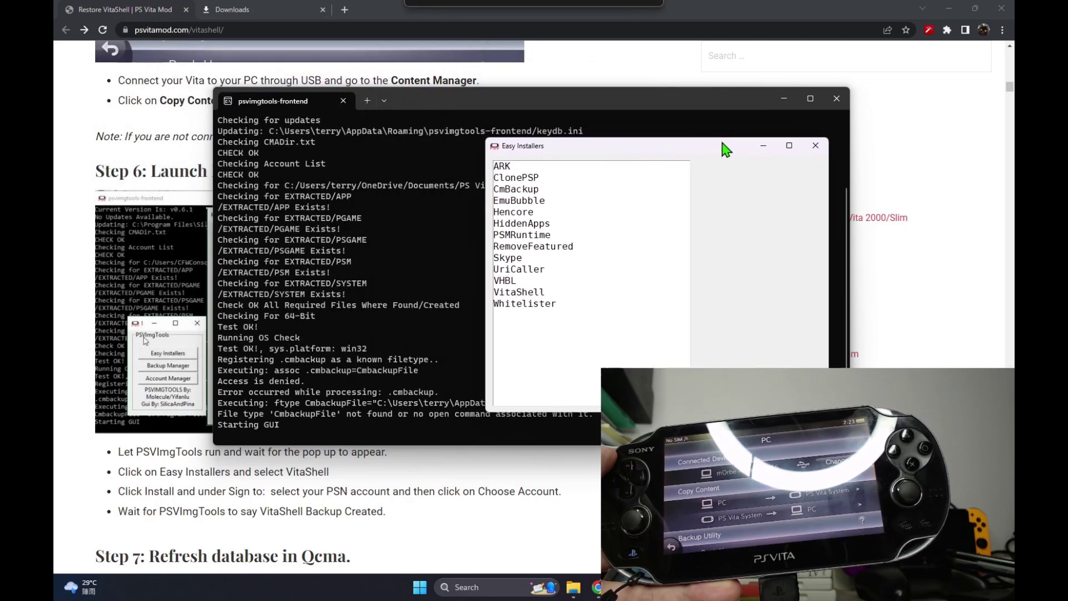
pyautogui.click(547, 293)
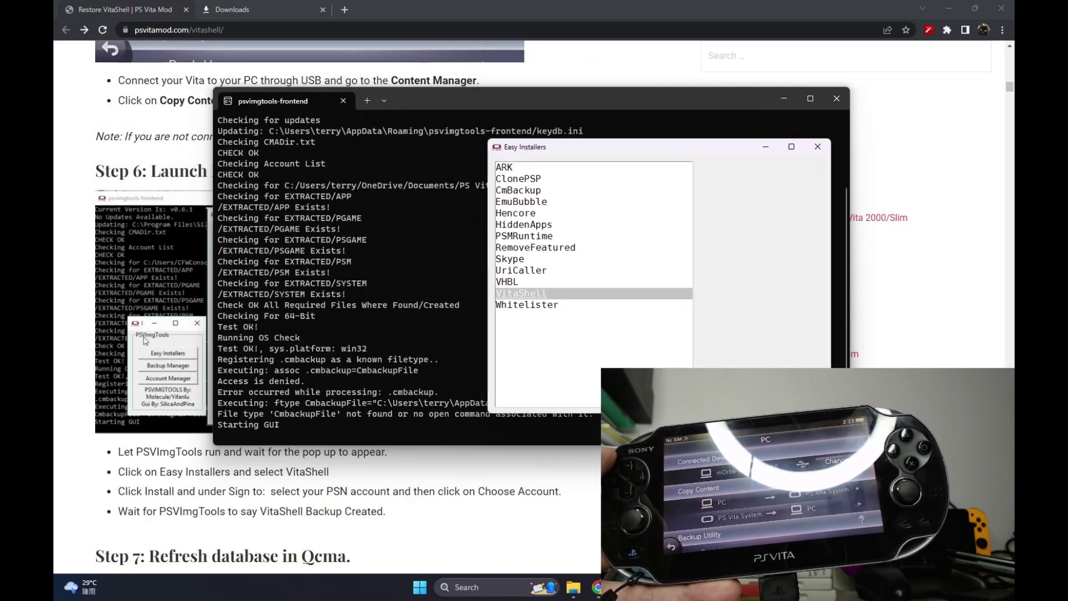
pyautogui.click(762, 392)
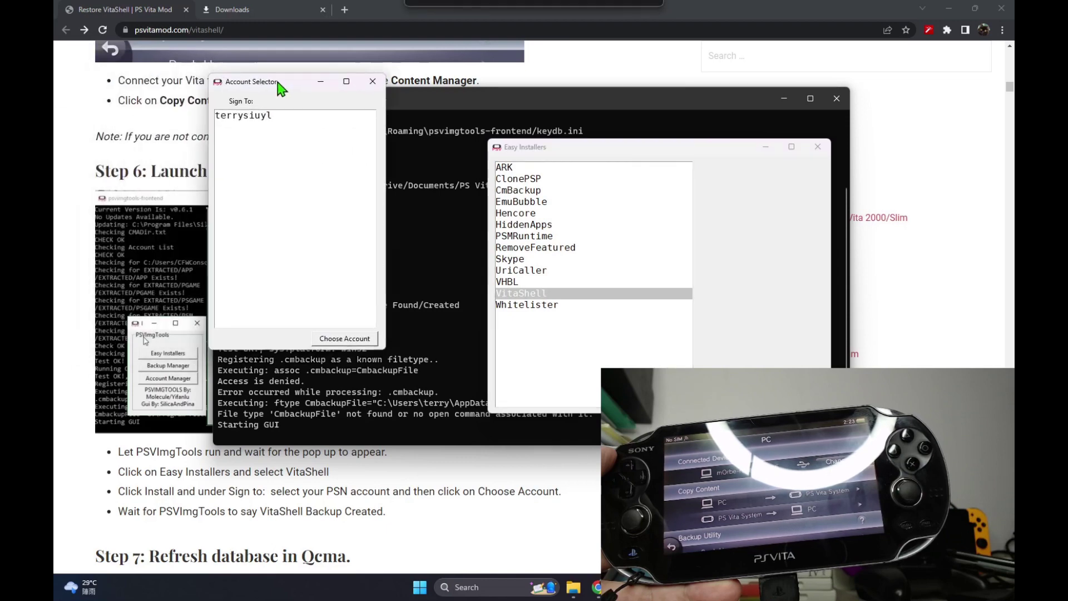
pyautogui.moveTo(280, 88); pyautogui.dragTo(315, 103)
pyautogui.click(287, 132)
pyautogui.click(365, 355)
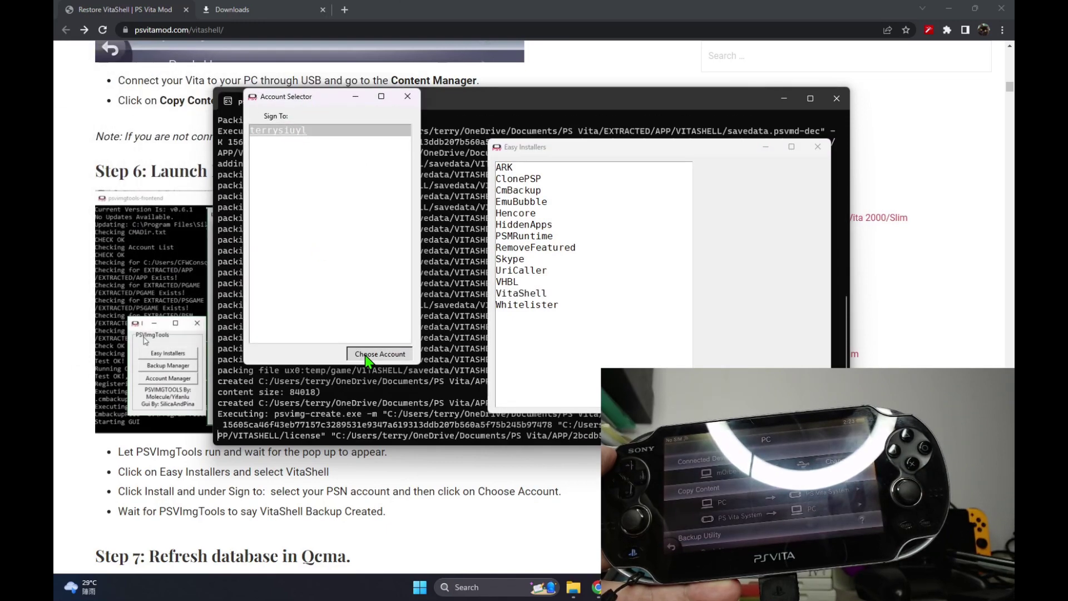
pyautogui.click(588, 330)
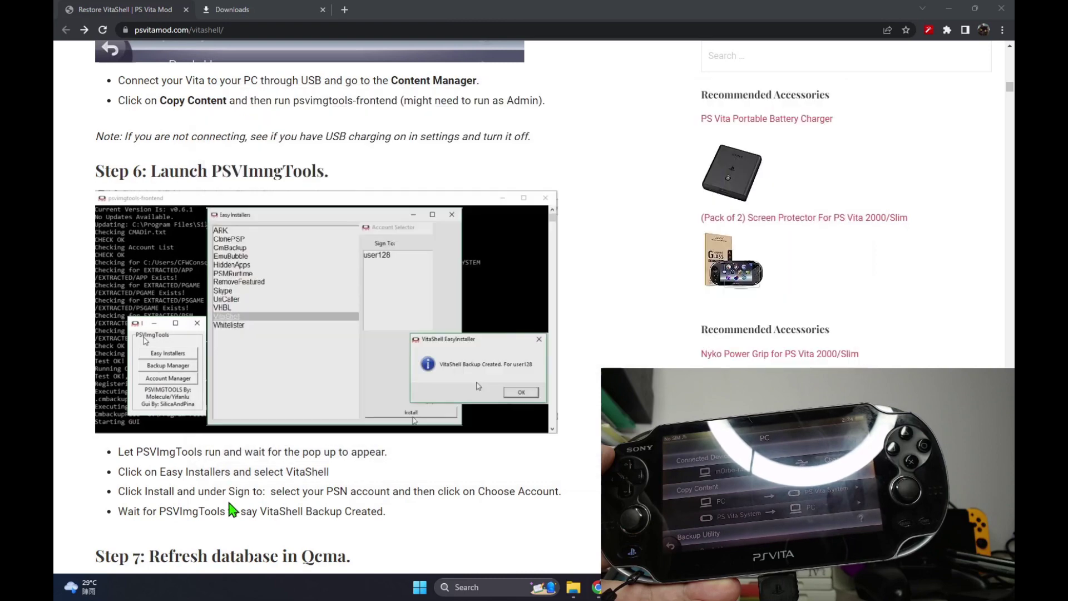
# Step: Scroll the guide past Step 7's Qcma database refresh to Step 8
pyautogui.scroll(-1, 259, 489)
pyautogui.scroll(-6, 305, 262)
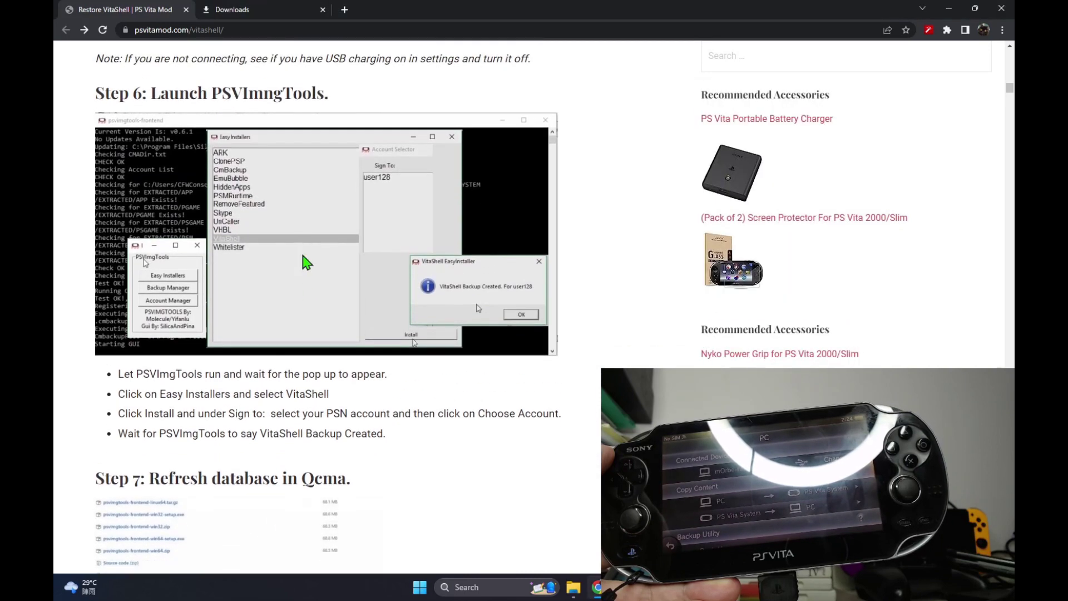
pyautogui.scroll(-2, 303, 259)
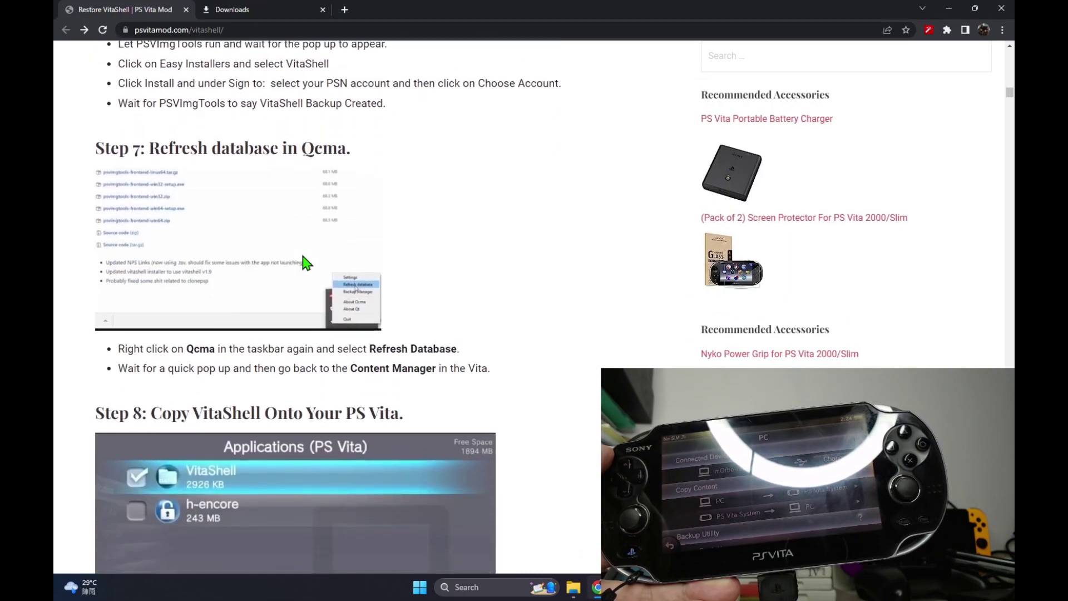
pyautogui.scroll(-2, 239, 276)
pyautogui.scroll(-1, 299, 243)
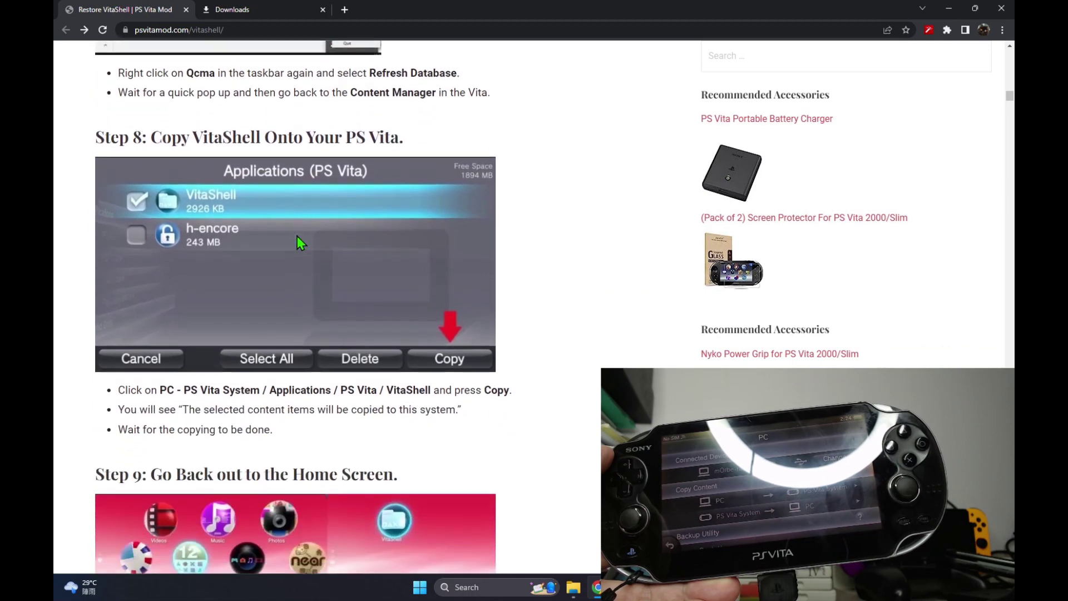